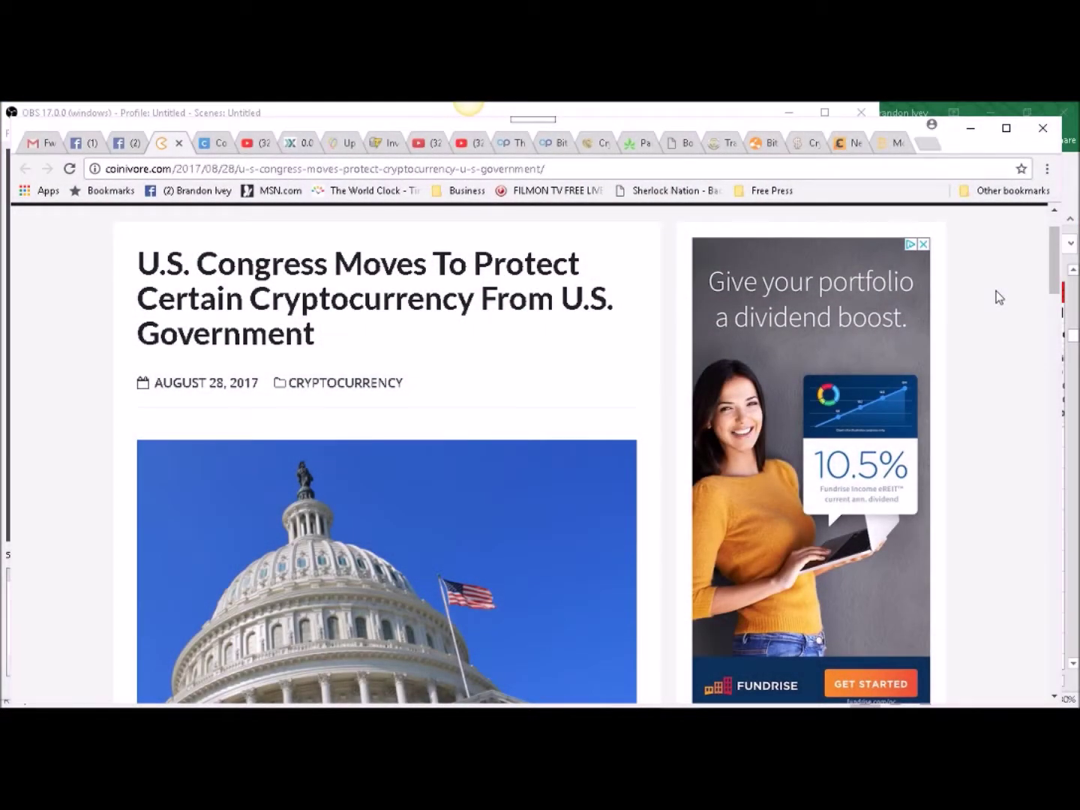
scroll(998, 297, "up", 1)
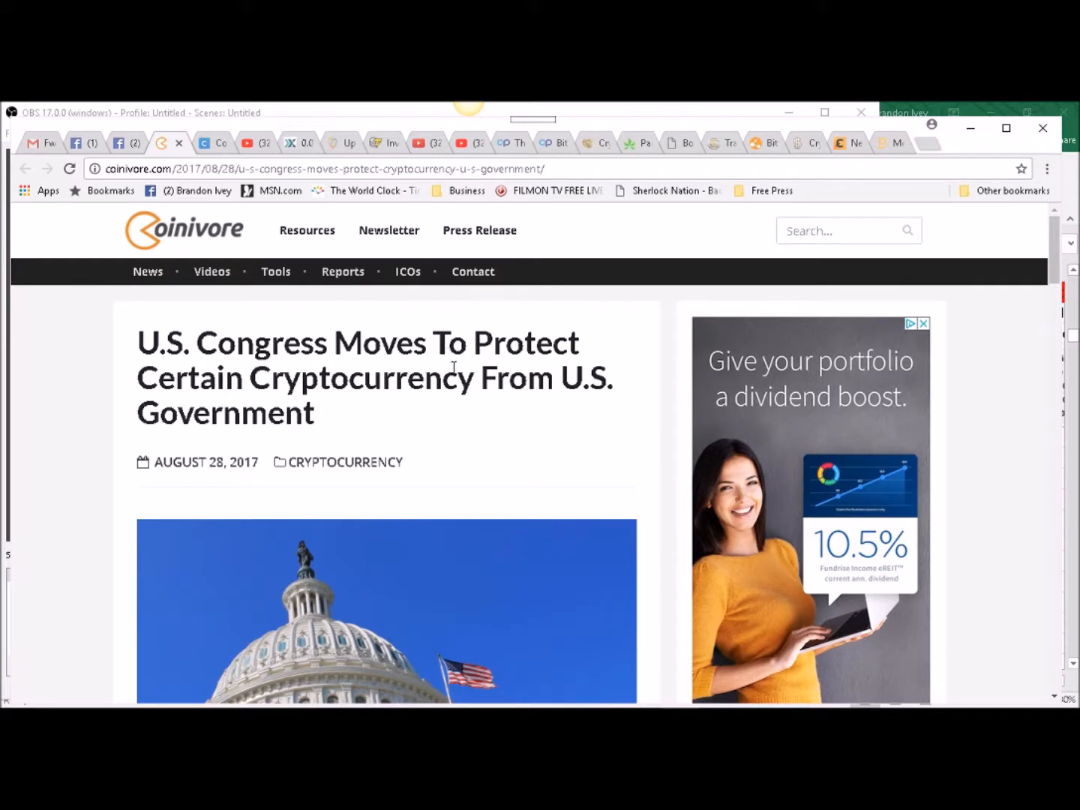
scroll(445, 409, "down", 1)
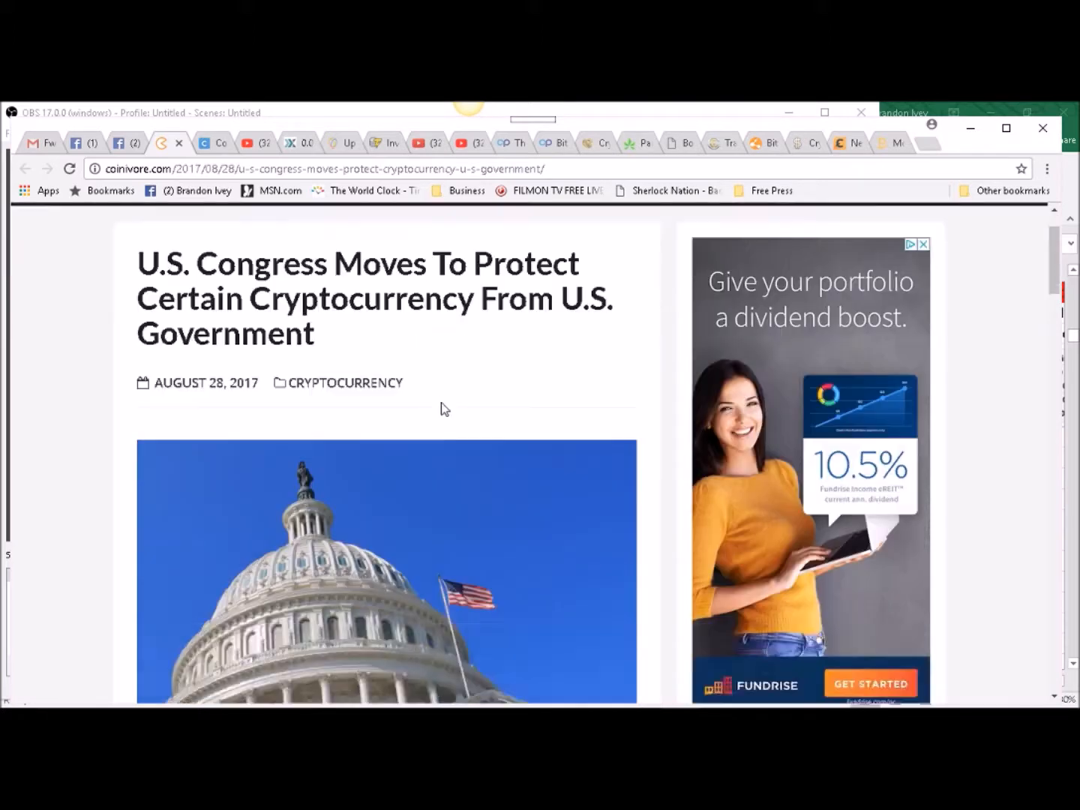
scroll(445, 409, "down", 3)
scroll(445, 409, "down", 2)
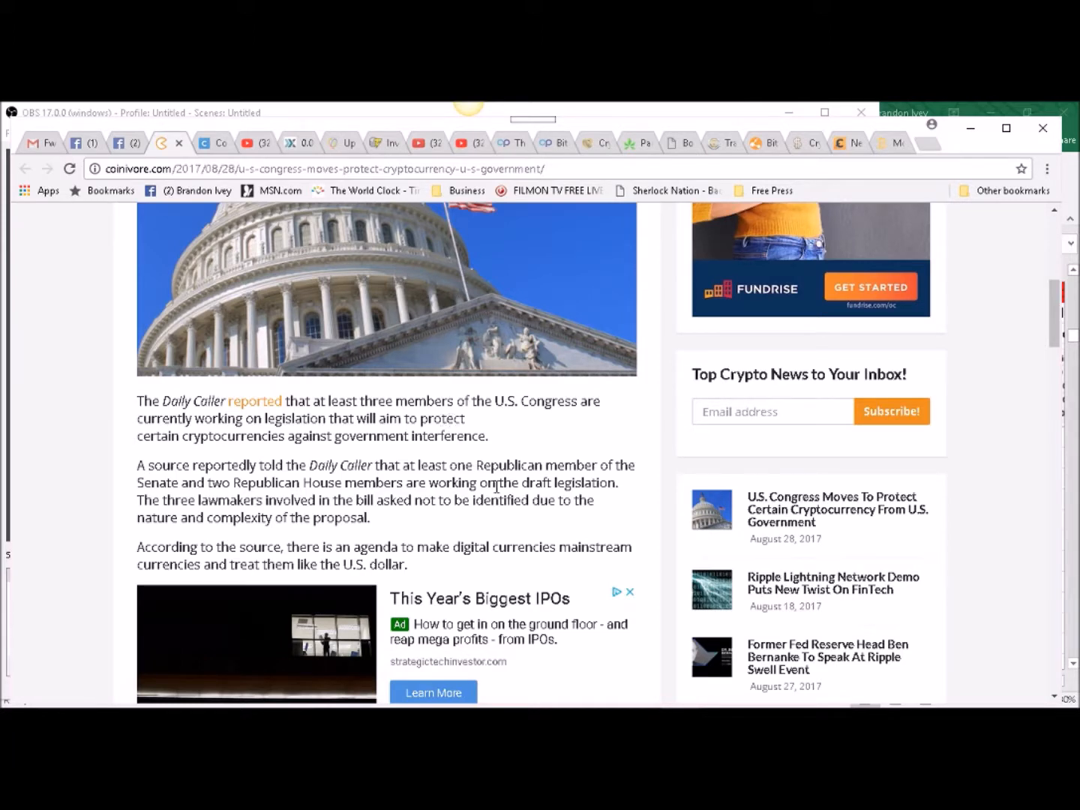
scroll(496, 488, "down", 4)
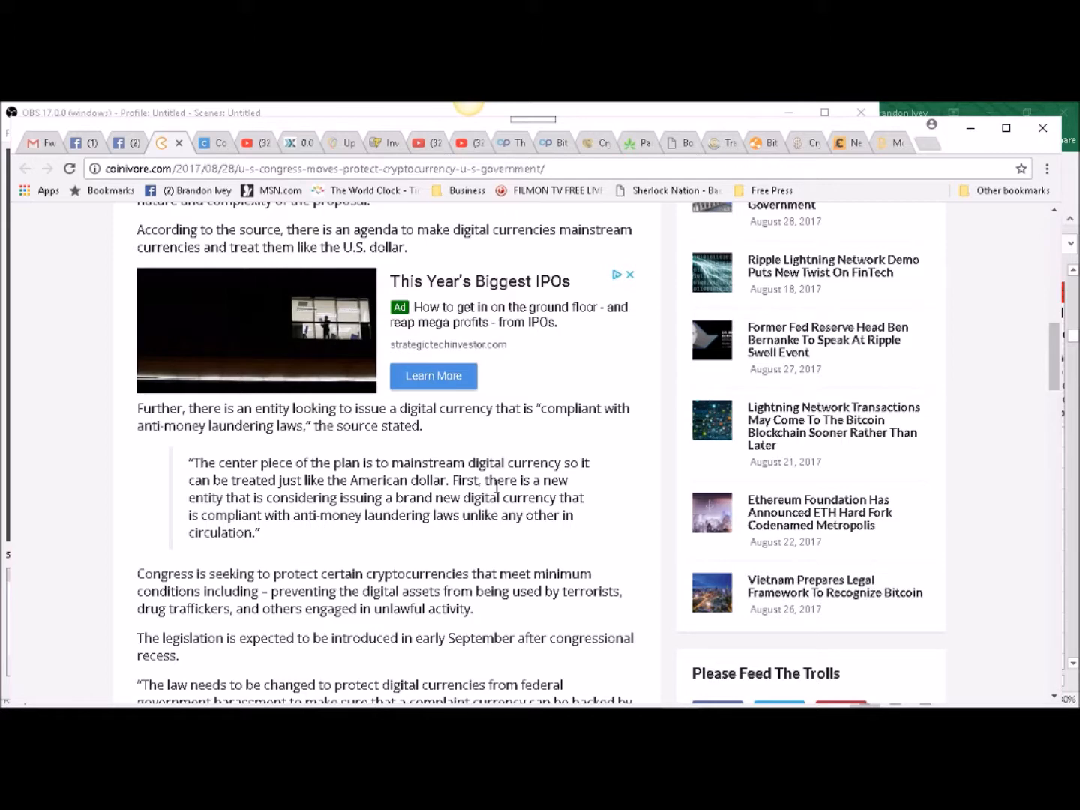
scroll(497, 488, "down", 2)
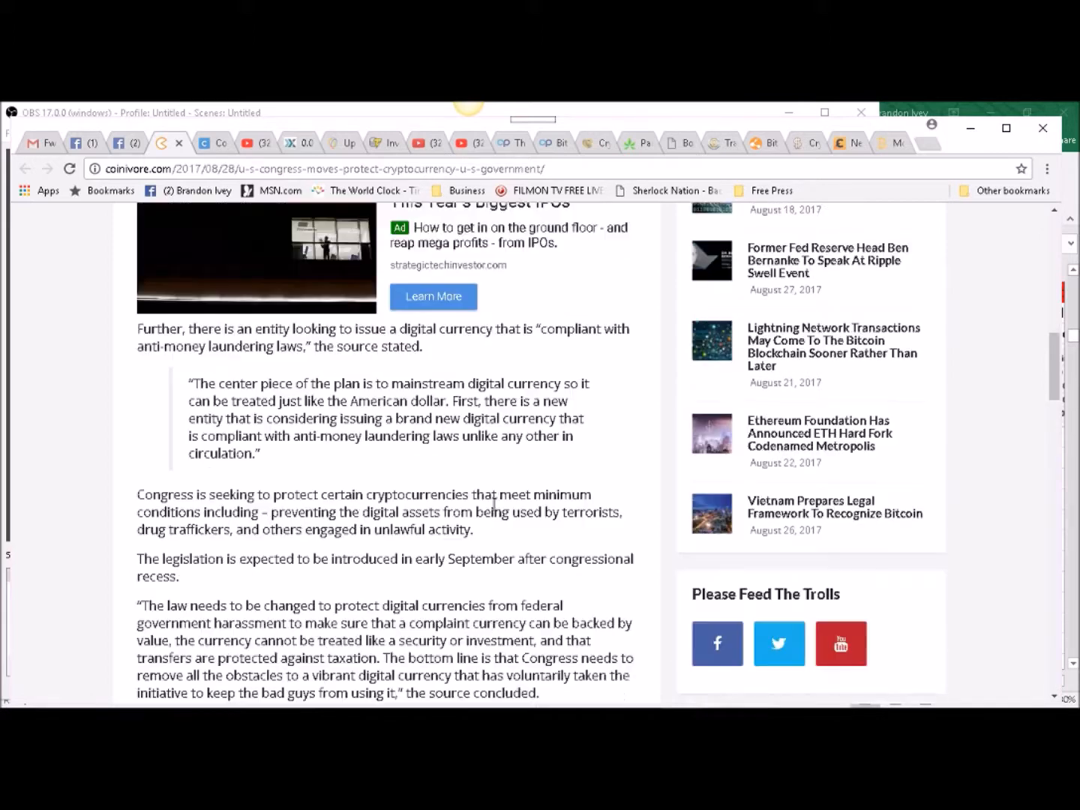
scroll(496, 489, "down", 1)
scroll(496, 490, "down", 1)
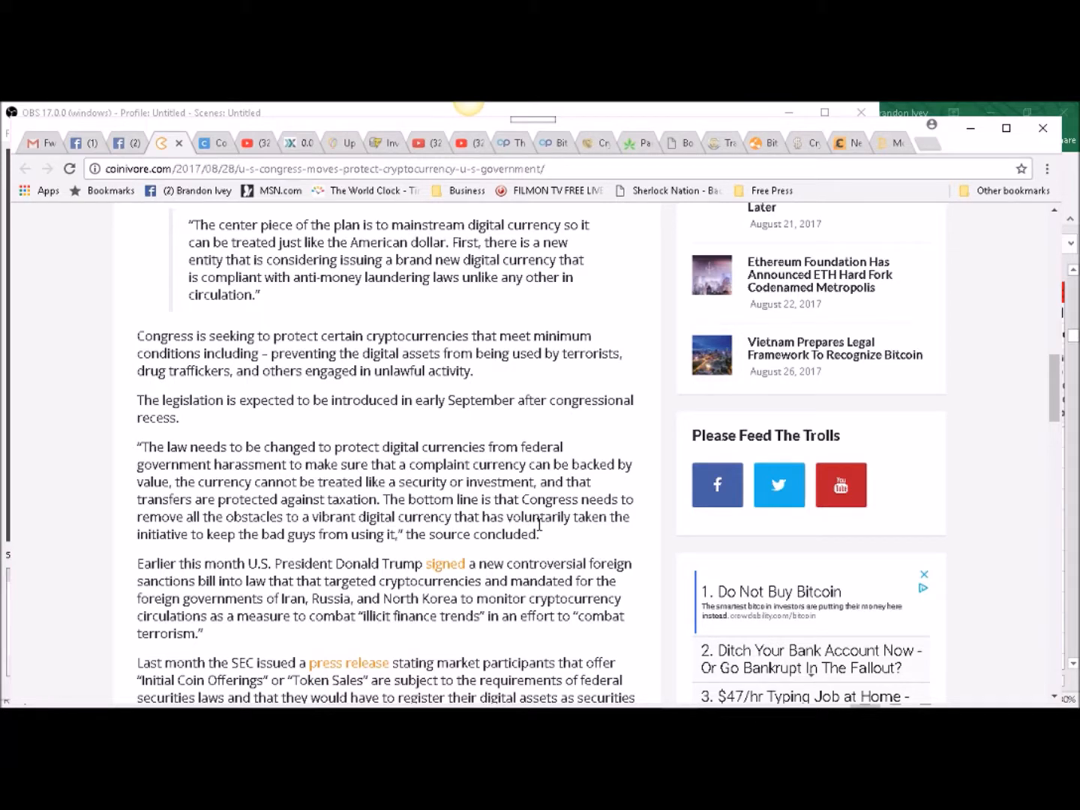
scroll(539, 527, "down", 3)
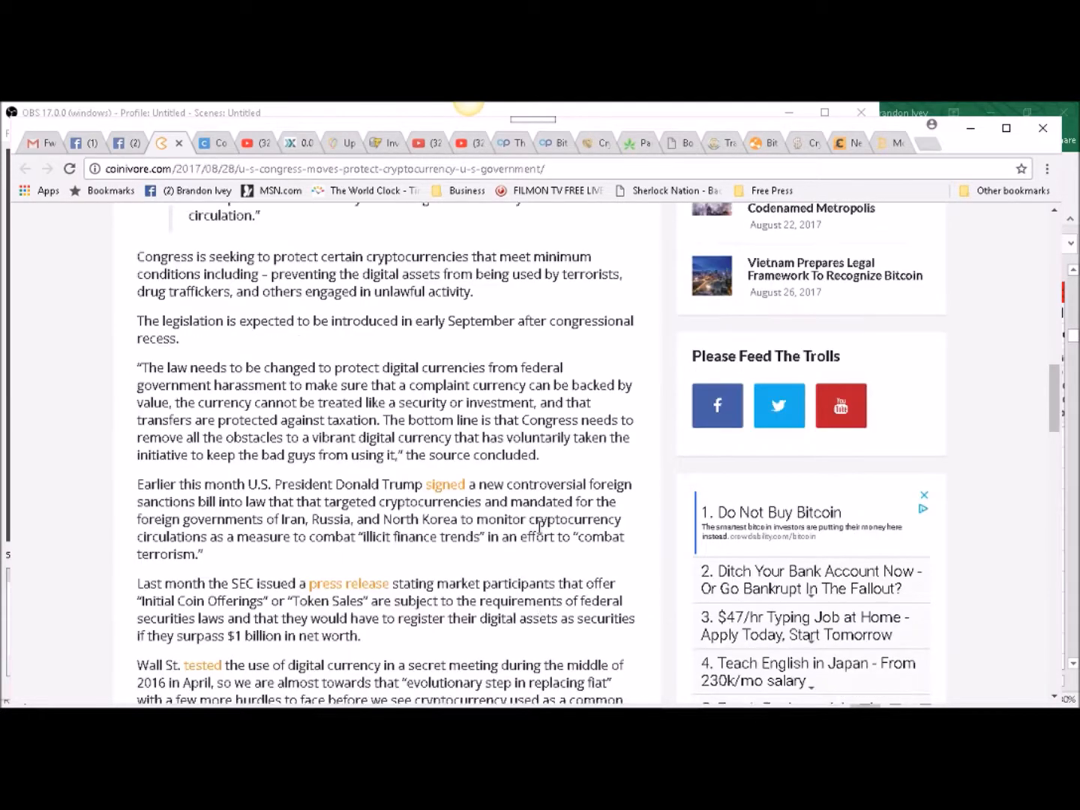
scroll(537, 526, "down", 2)
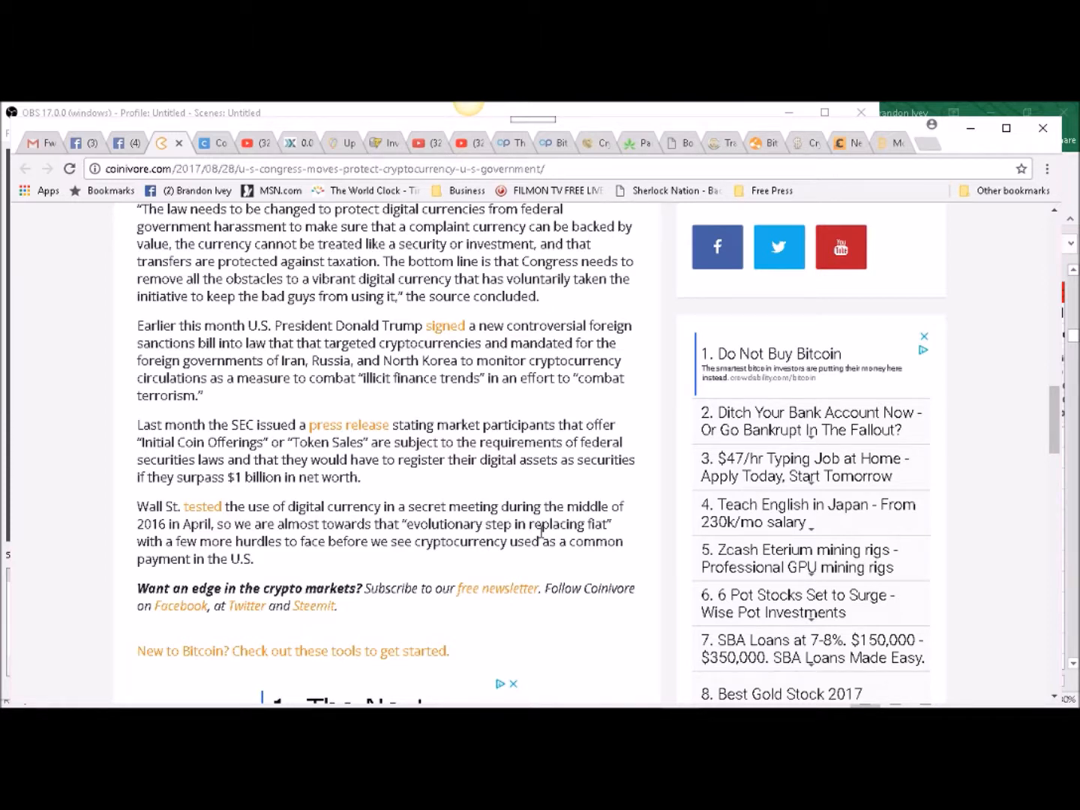
scroll(540, 529, "down", 3)
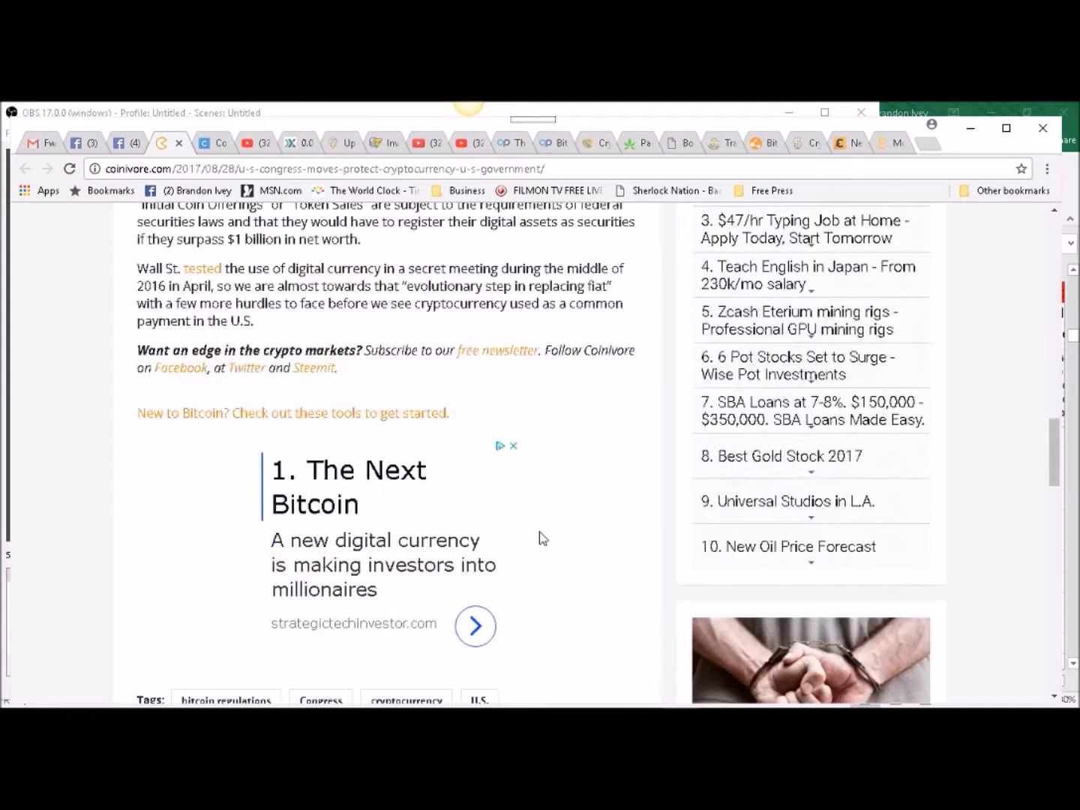
scroll(540, 528, "up", 3)
scroll(541, 531, "up", 8)
scroll(541, 537, "up", 8)
scroll(542, 536, "up", 3)
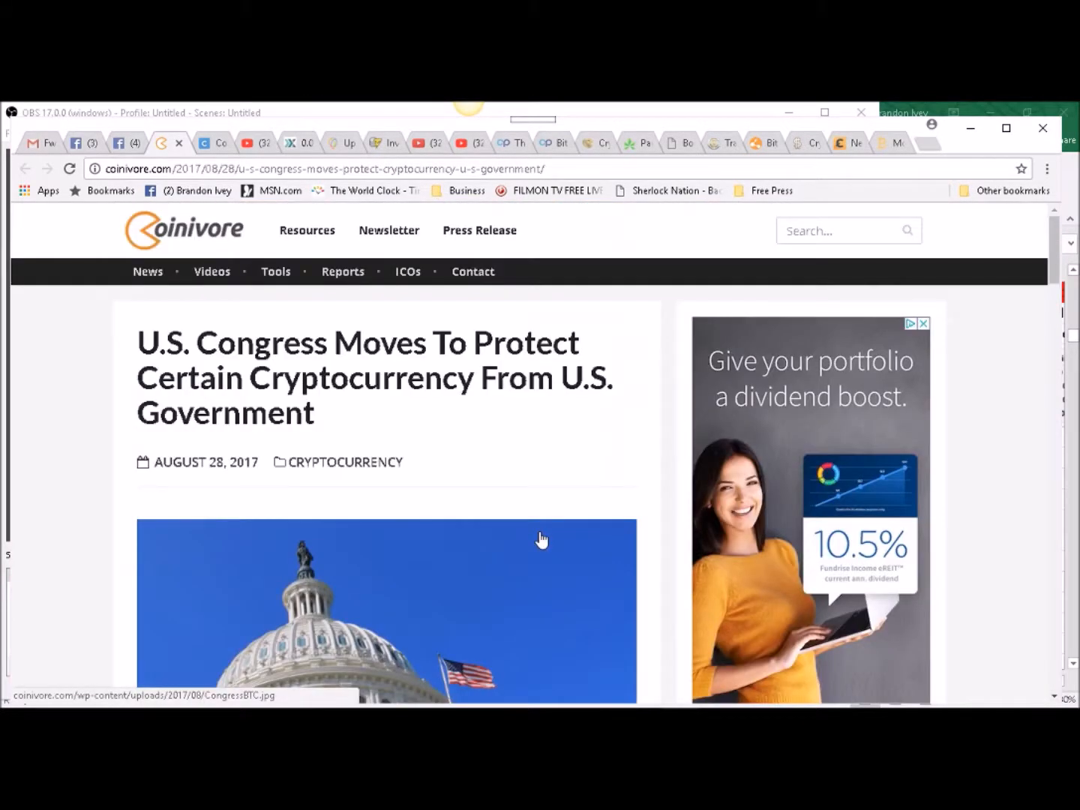